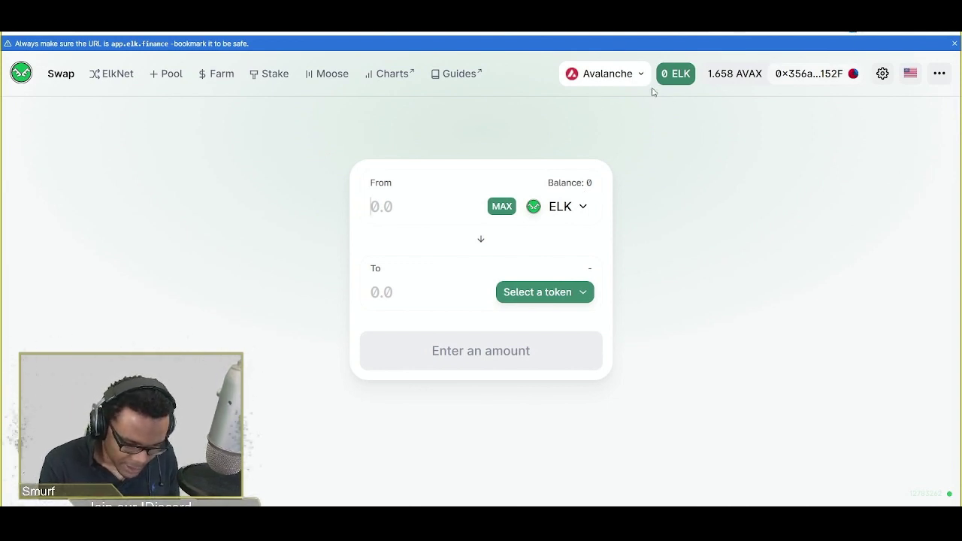
Look through the list of networks that the exchange supports
{"action": "left_click", "coordinate": [626, 78]}
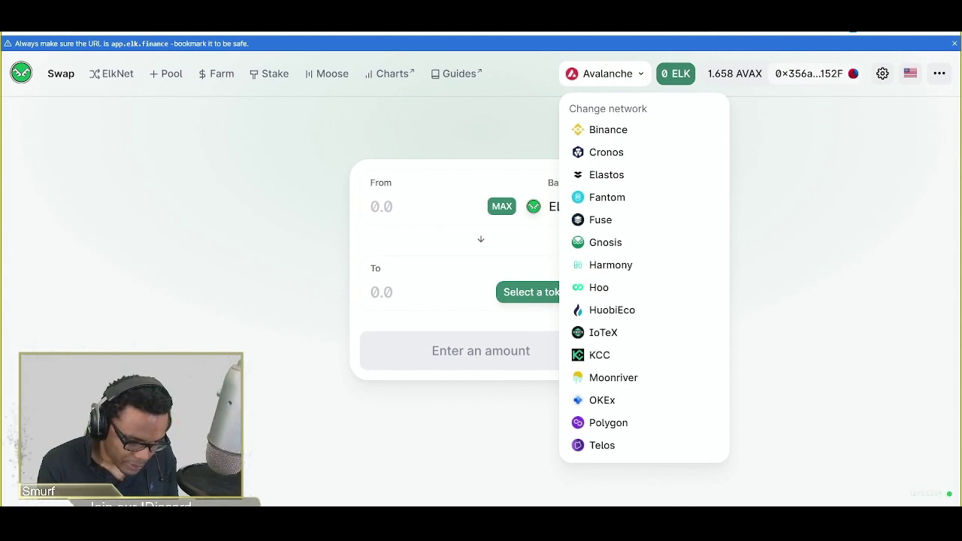
{"action": "key", "text": "ctrl+Tab"}
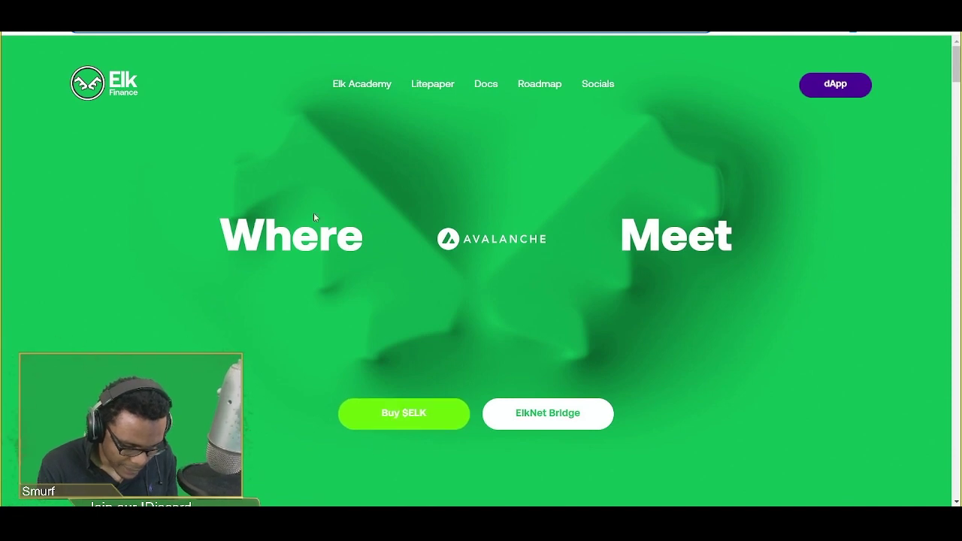
{"action": "key", "text": "ctrl+shift+Tab"}
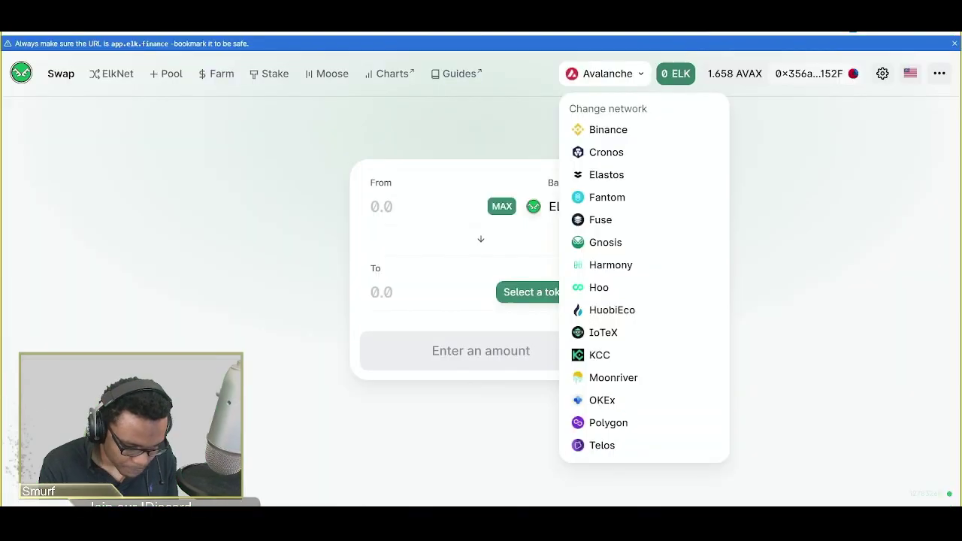
{"action": "left_click", "coordinate": [411, 134]}
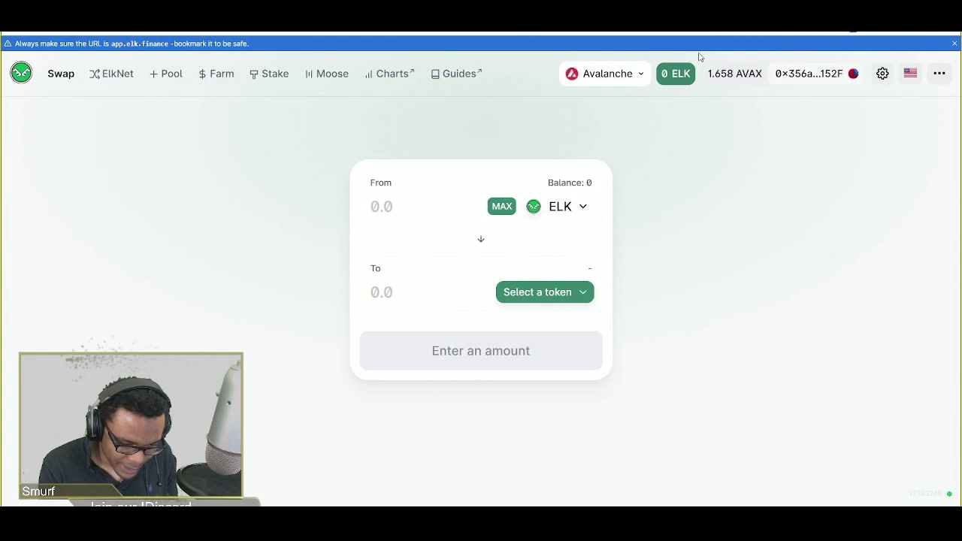
Try to switch the exchange from Avalanche to Binance, rejecting the wallet's network-switch request from pancakeswap.finance
{"action": "left_click", "coordinate": [620, 79]}
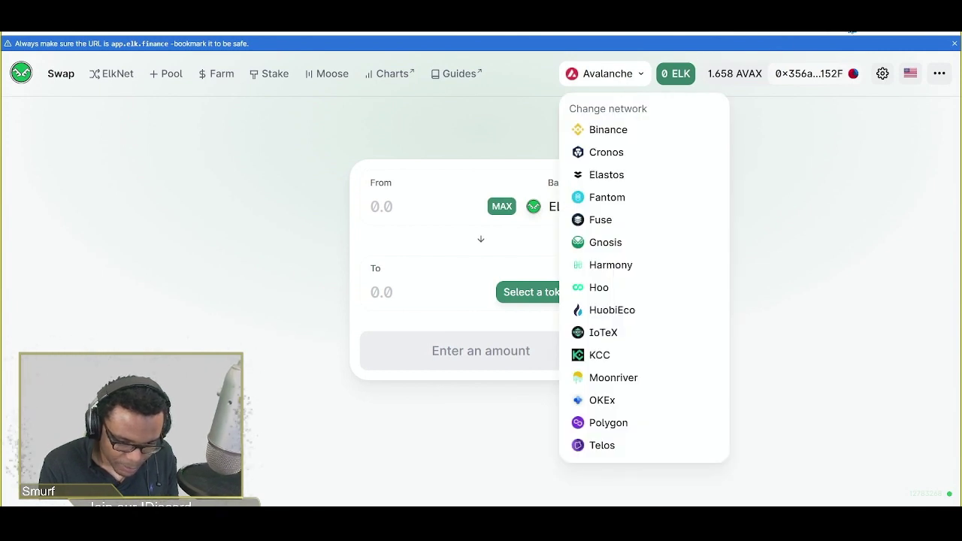
{"action": "left_click", "coordinate": [630, 134]}
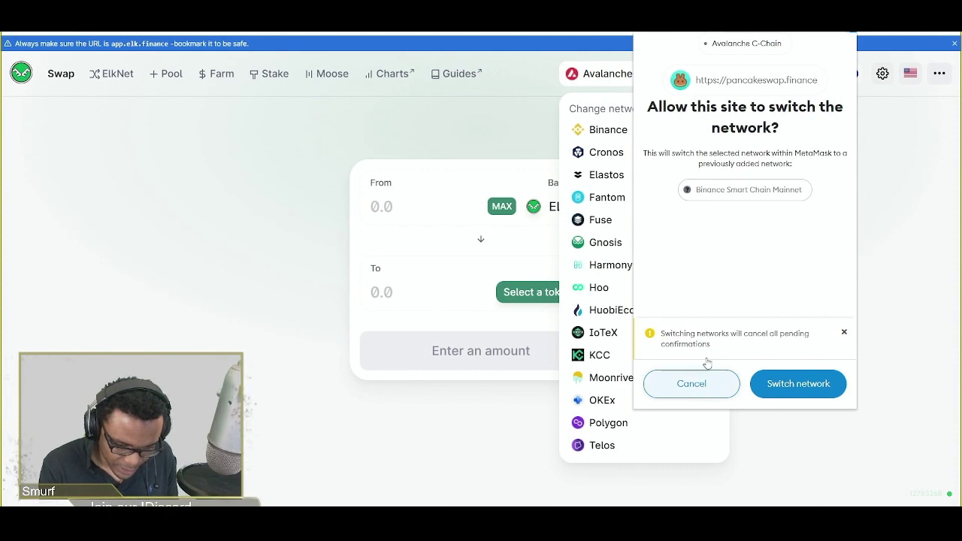
{"action": "left_click", "coordinate": [690, 383]}
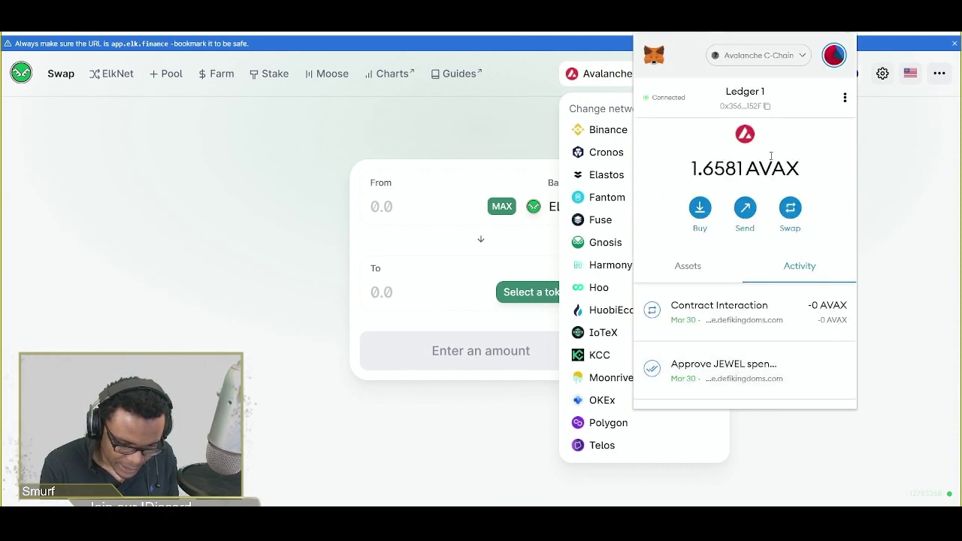
{"action": "left_click", "coordinate": [896, 162]}
Review the selectable networks again, leaving the network choice as it is
{"action": "left_click", "coordinate": [624, 80]}
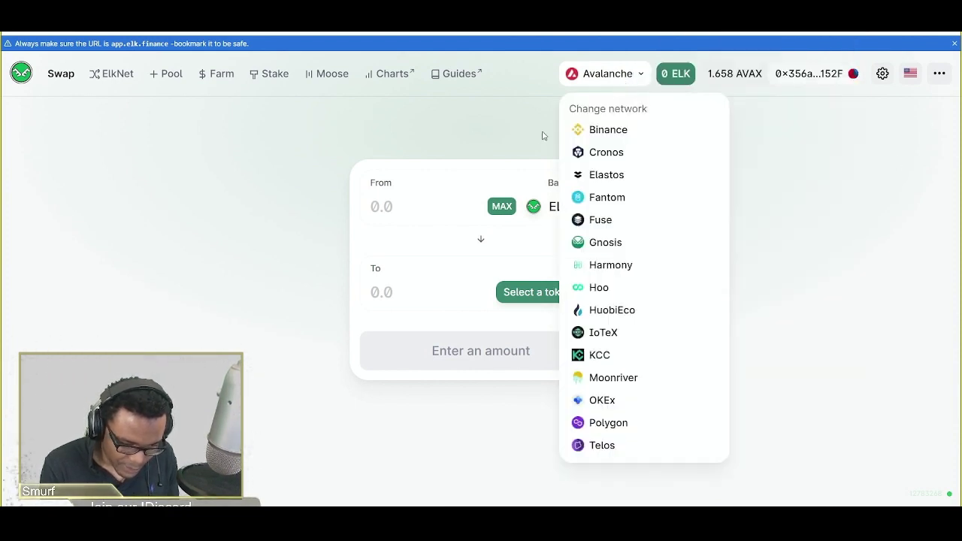
{"action": "left_click", "coordinate": [777, 113]}
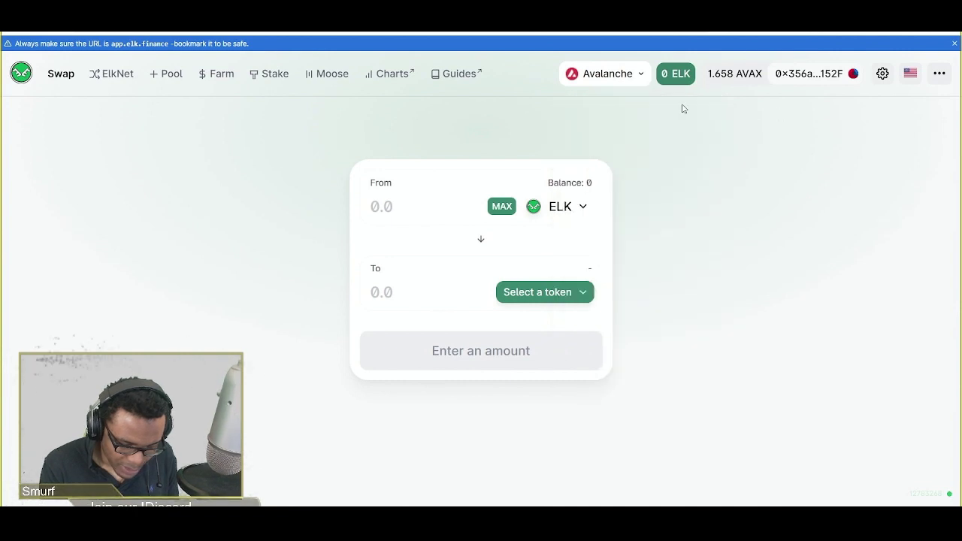
{"action": "left_click", "coordinate": [631, 84]}
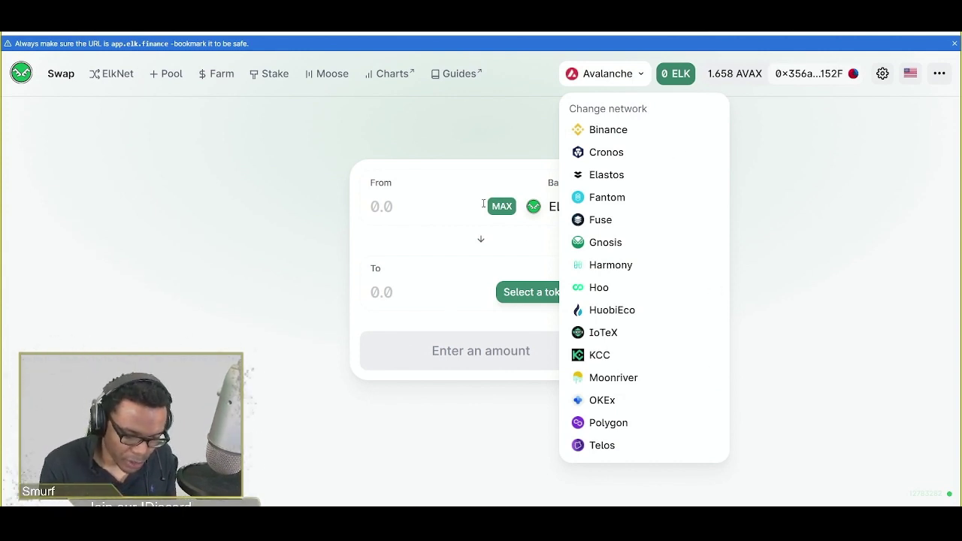
{"action": "left_click", "coordinate": [462, 170]}
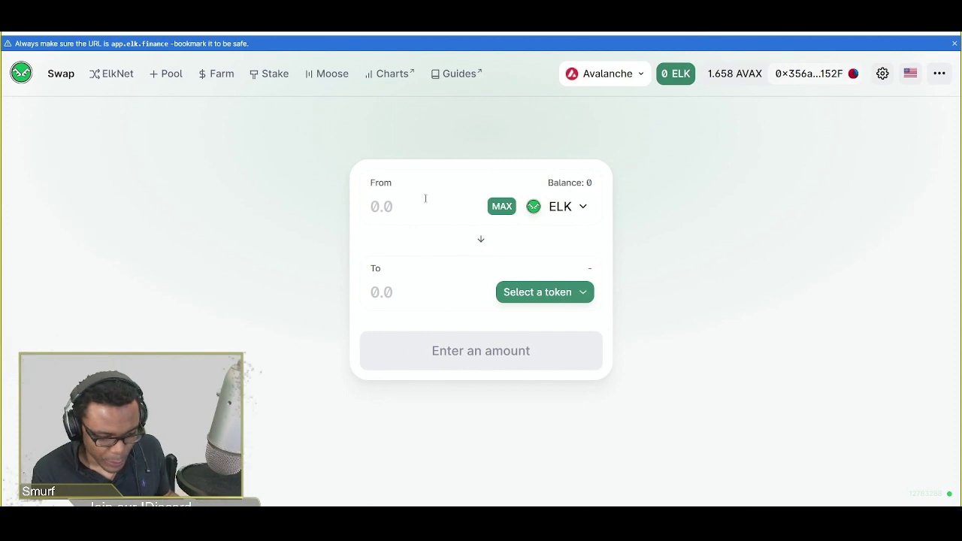
Open the ElkNet cross-chain transfer form and enter 0 as the ELK amount
{"action": "left_click", "coordinate": [104, 78]}
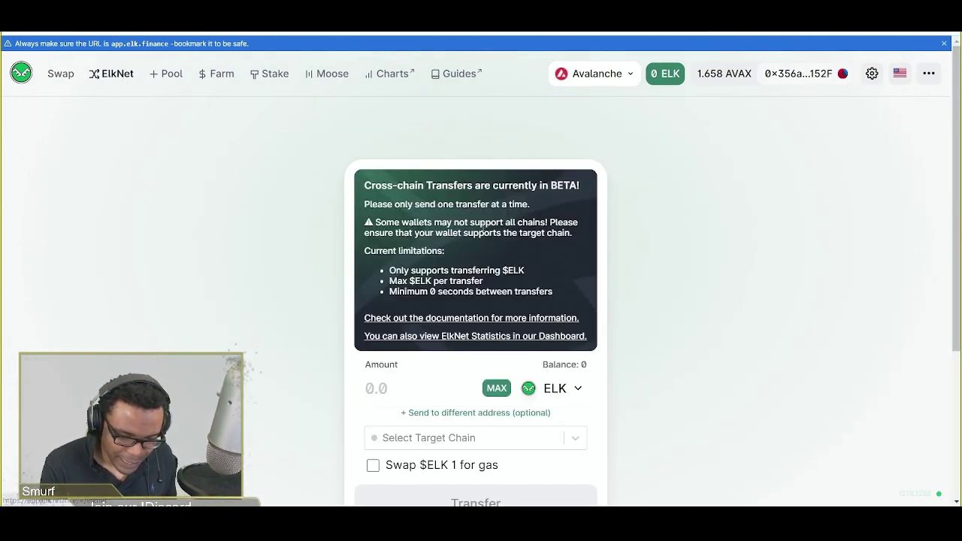
{"action": "left_click_drag", "start_coordinate": [957, 217], "coordinate": [958, 303]}
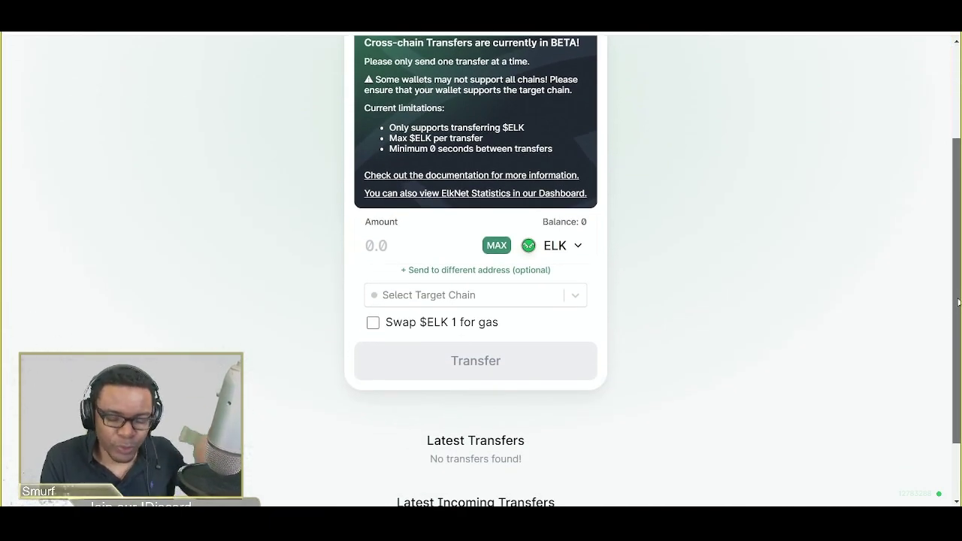
{"action": "left_click", "coordinate": [405, 246]}
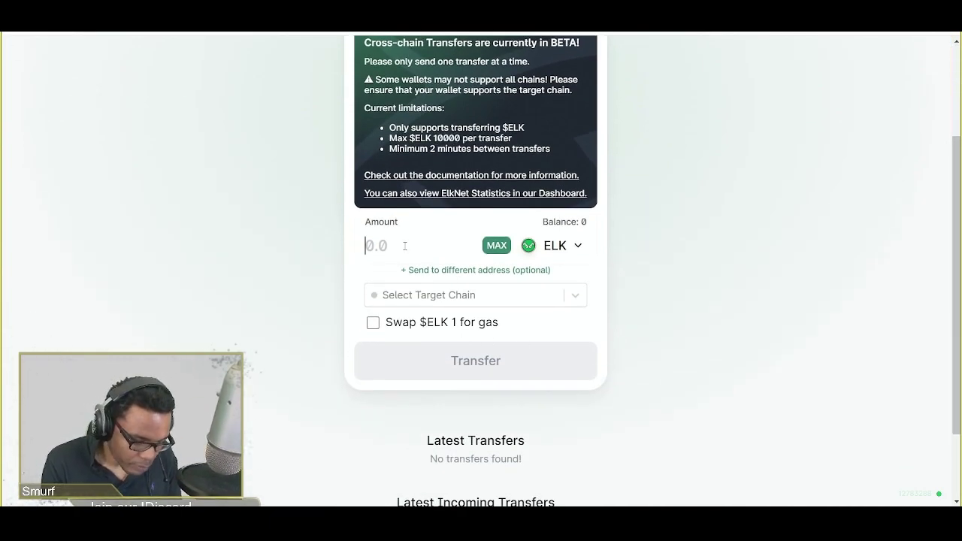
{"action": "type", "text": "0"}
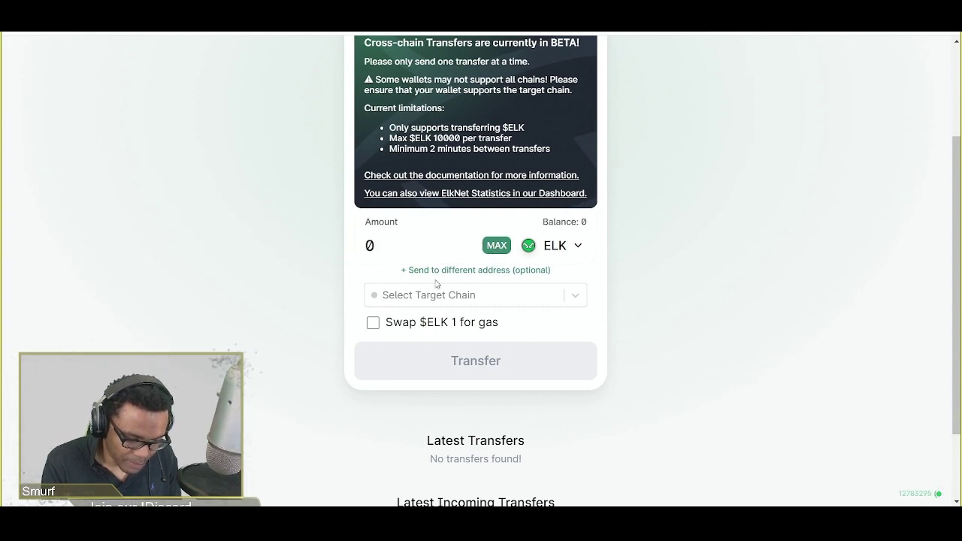
Look through the target chains offered for the ELK transfer, from Binance to Telos
{"action": "left_click", "coordinate": [568, 297]}
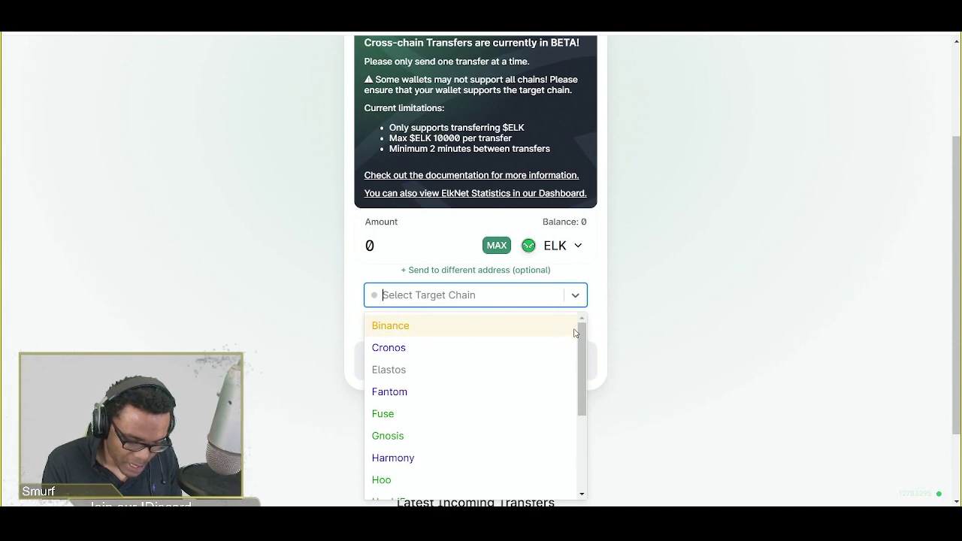
{"action": "scroll", "coordinate": [575, 345], "scroll_direction": "down", "scroll_amount": 3}
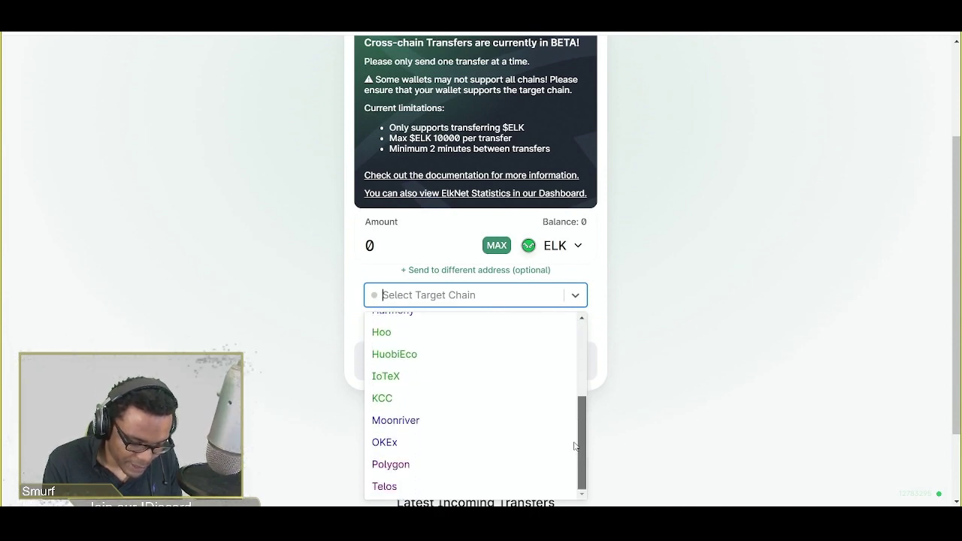
{"action": "scroll", "coordinate": [562, 376], "scroll_direction": "up", "scroll_amount": 3}
{"action": "scroll", "coordinate": [560, 438], "scroll_direction": "down", "scroll_amount": 3}
{"action": "scroll", "coordinate": [580, 343], "scroll_direction": "up", "scroll_amount": 2}
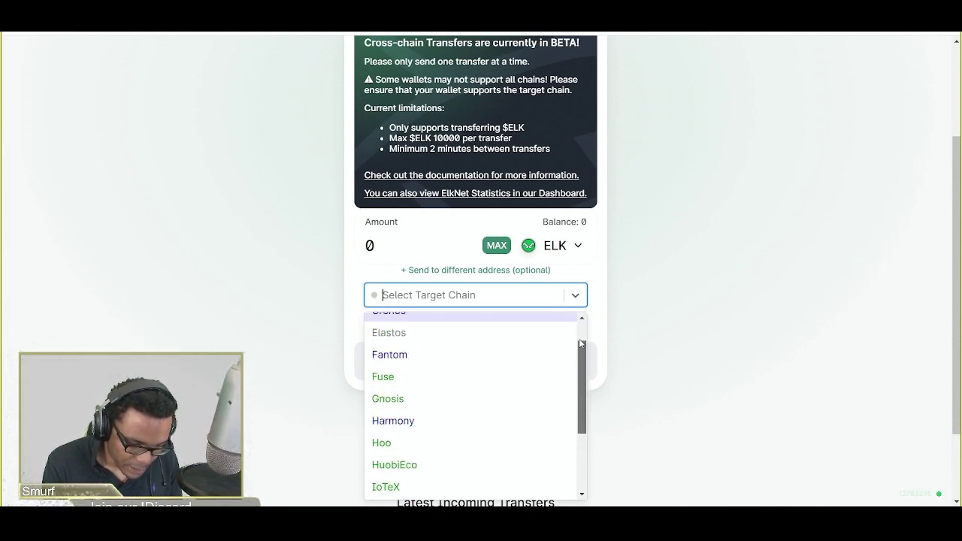
{"action": "scroll", "coordinate": [580, 344], "scroll_direction": "up", "scroll_amount": 1}
{"action": "scroll", "coordinate": [914, 121], "scroll_direction": "up", "scroll_amount": 2}
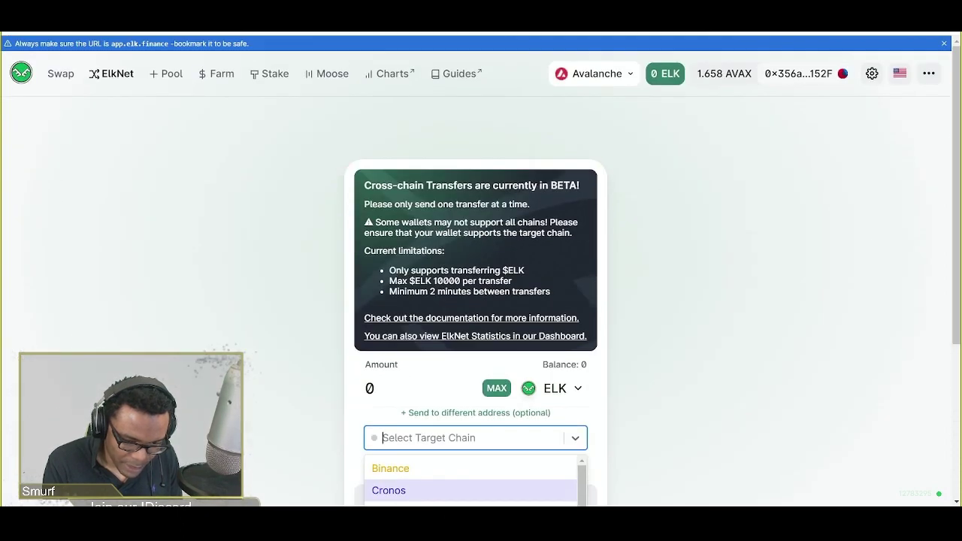
Try to change the network to Binance Smart Chain Mainnet in the MetaMask wallet, answering the wallet's follow-up request
{"action": "left_click", "coordinate": [834, 33]}
{"action": "left_click", "coordinate": [761, 57]}
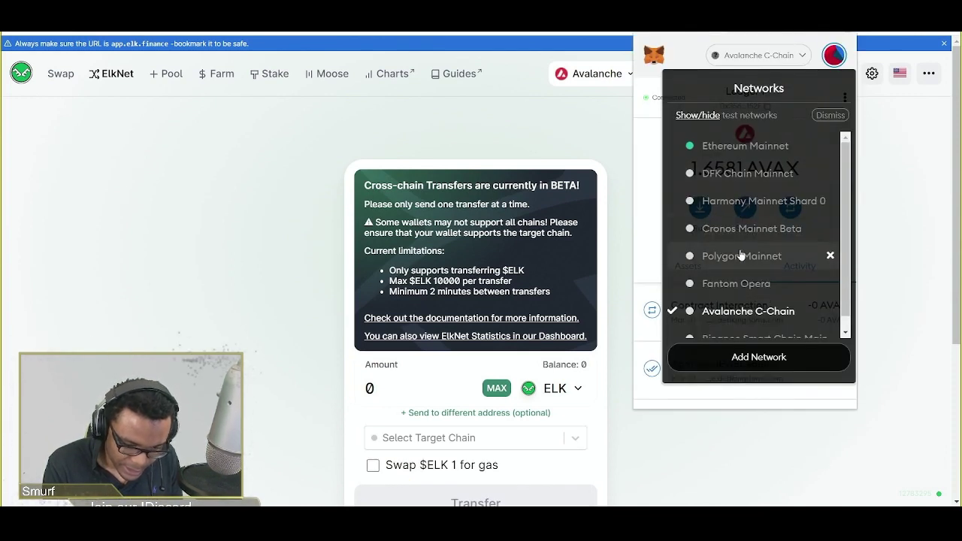
{"action": "left_click", "coordinate": [737, 338]}
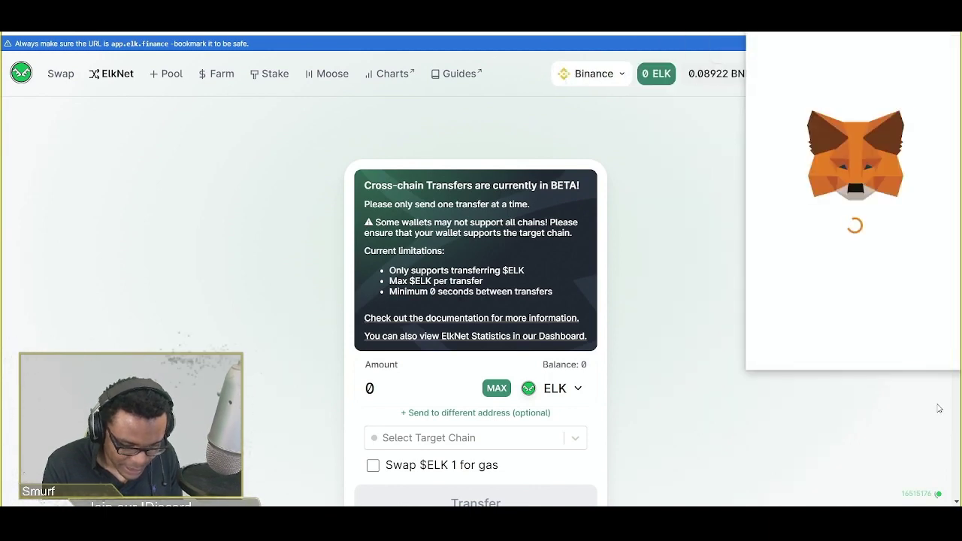
{"action": "left_click", "coordinate": [890, 350]}
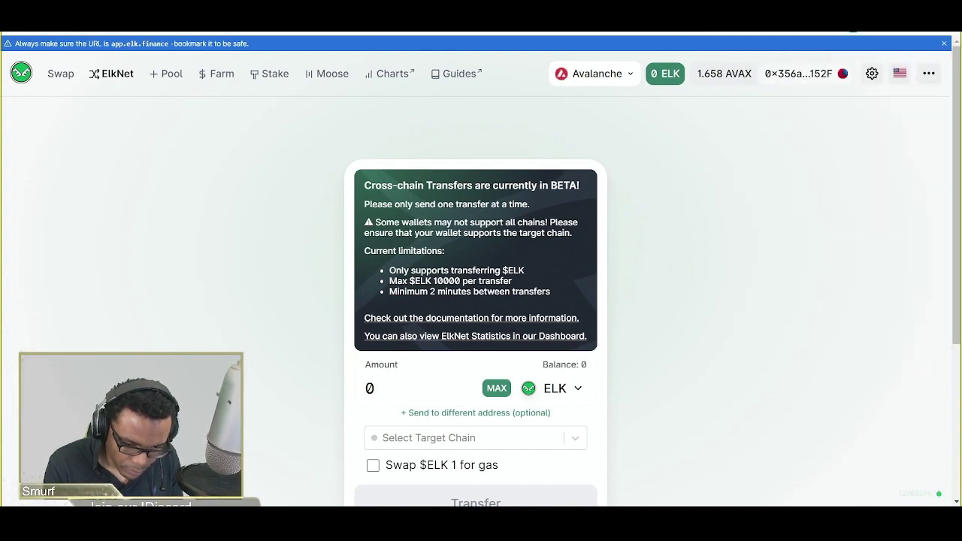
Switch the exchange's network to Binance and approve the change in the wallet, cancelling any further request
{"action": "left_click", "coordinate": [596, 77]}
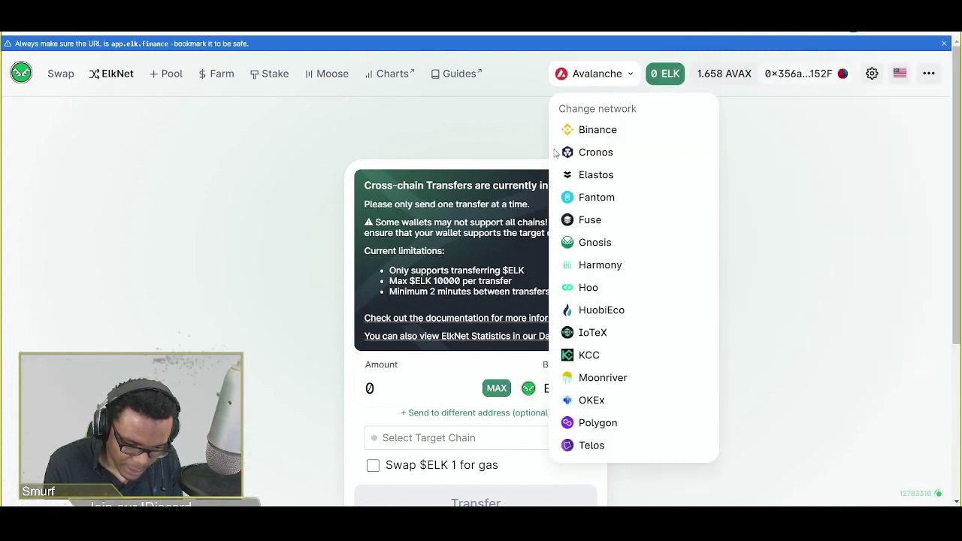
{"action": "left_click", "coordinate": [592, 133]}
{"action": "left_click", "coordinate": [889, 348]}
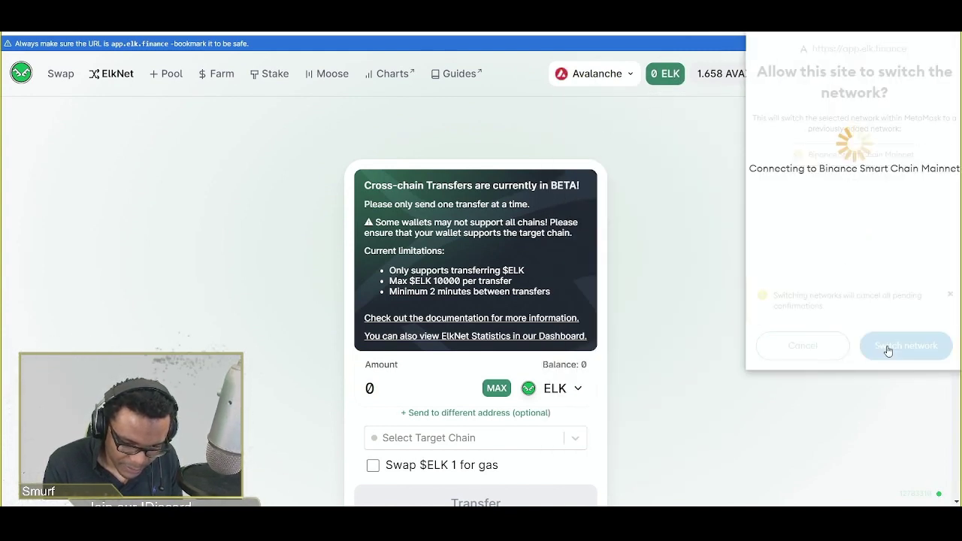
{"action": "left_click", "coordinate": [783, 346]}
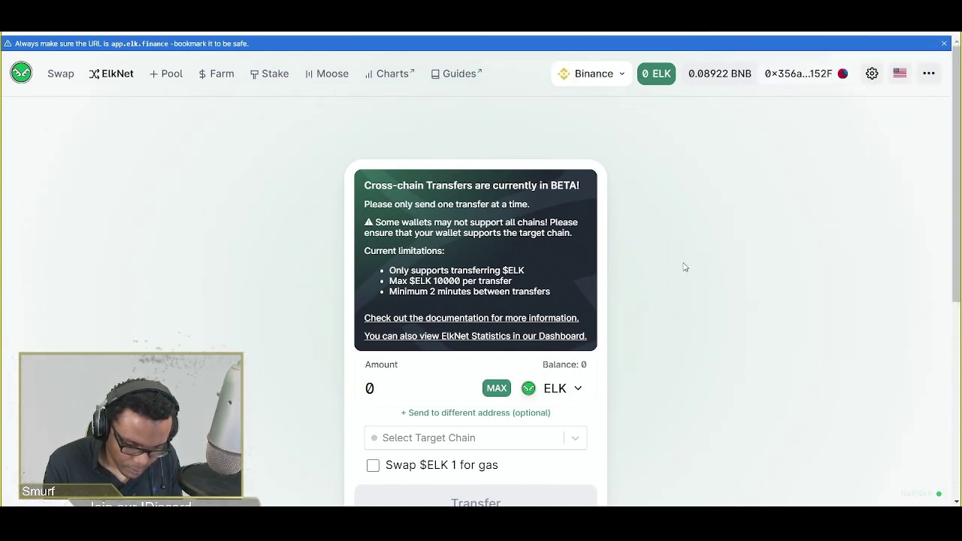
Choose Avalanche as the target chain for the ELK transfer
{"action": "scroll", "coordinate": [684, 267], "scroll_direction": "down", "scroll_amount": 3}
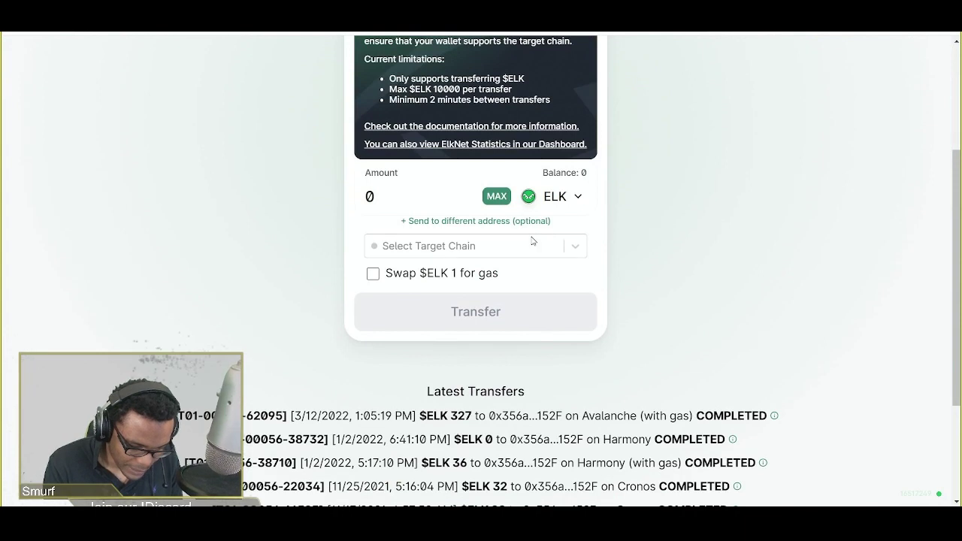
{"action": "left_click", "coordinate": [530, 244]}
{"action": "left_click", "coordinate": [449, 277]}
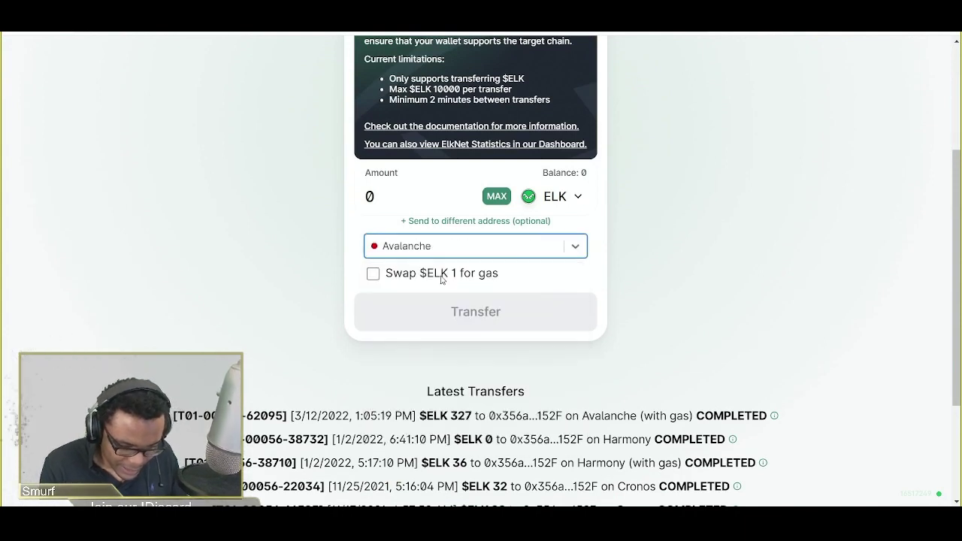
{"action": "left_click", "coordinate": [497, 209]}
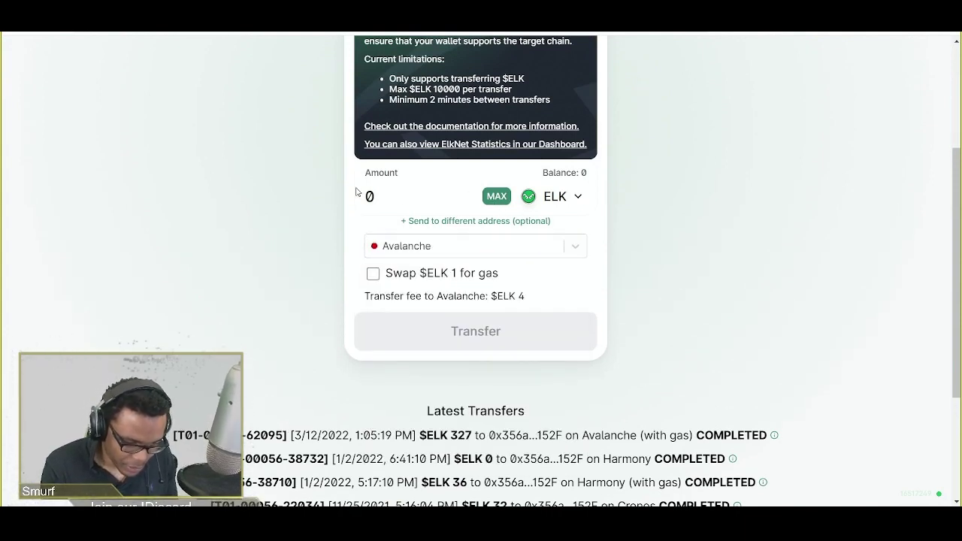
Set the transfer amount to 300 ELK and enable swapping 1 ELK for gas
{"action": "left_click_drag", "start_coordinate": [358, 192], "coordinate": [418, 203]}
{"action": "type", "text": "300"}
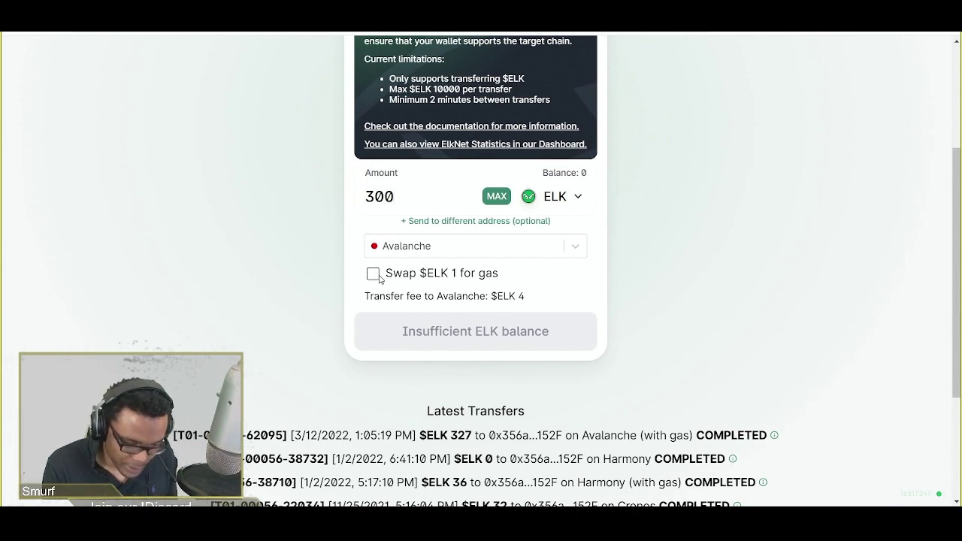
{"action": "left_click", "coordinate": [380, 277]}
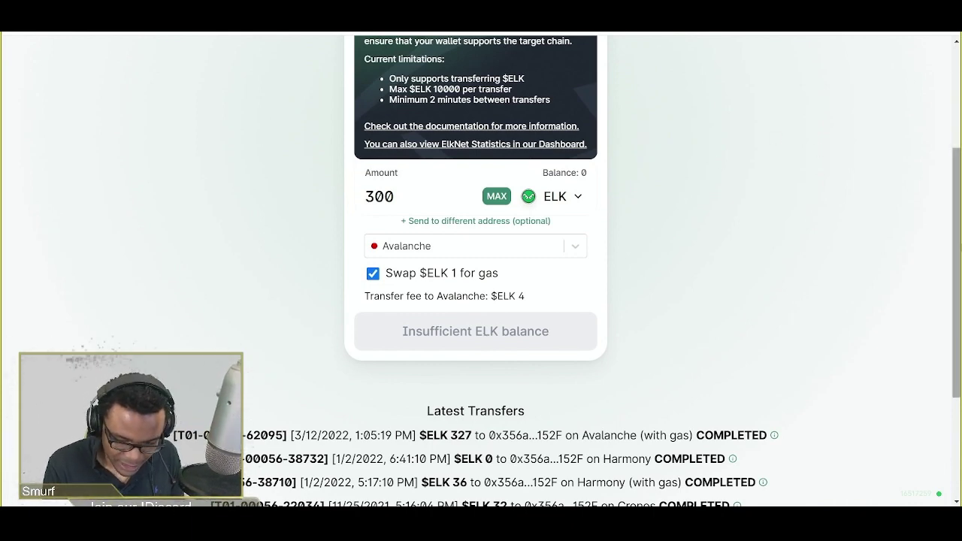
Switch the MetaMask wallet's network back to Avalanche C-Chain and close the wallet
{"action": "scroll", "coordinate": [915, 145], "scroll_direction": "up", "scroll_amount": 3}
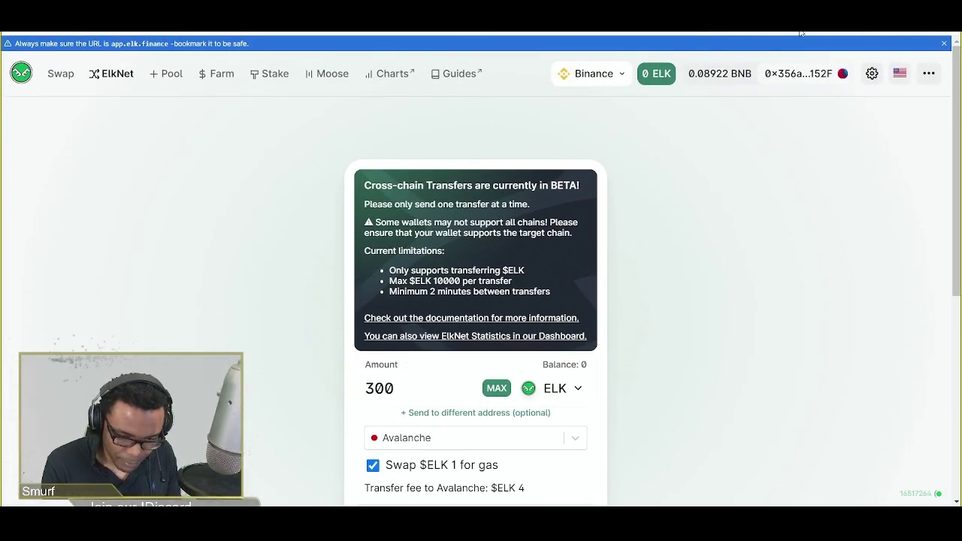
{"action": "left_click", "coordinate": [857, 37]}
{"action": "left_click", "coordinate": [742, 55]}
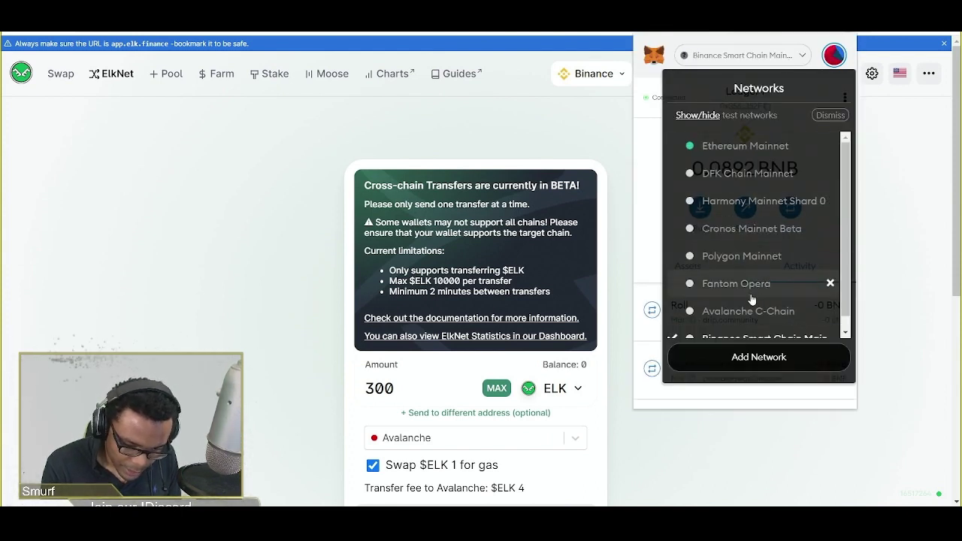
{"action": "key", "text": "Escape"}
{"action": "left_click", "coordinate": [893, 283]}
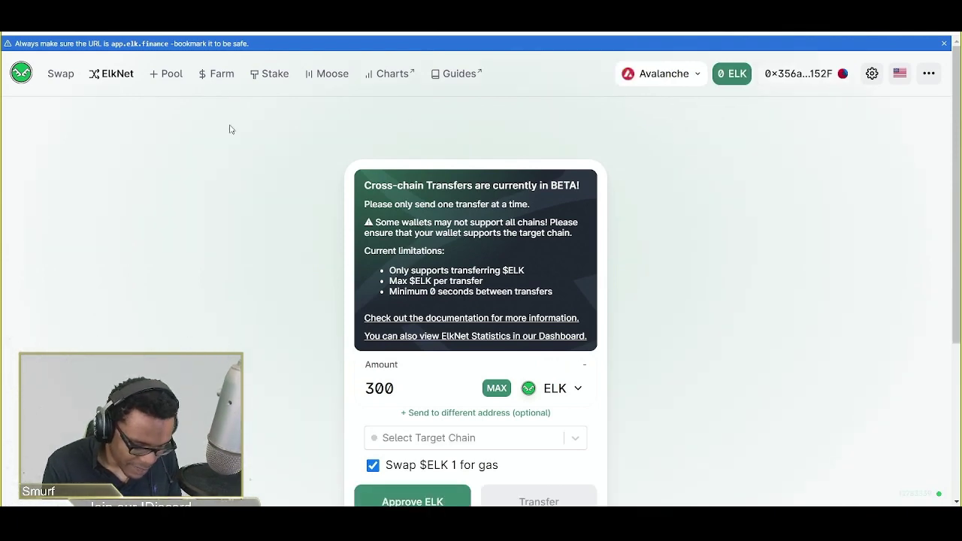
{"action": "left_click_drag", "start_coordinate": [956, 338], "coordinate": [957, 402]}
{"action": "scroll", "coordinate": [679, 399], "scroll_direction": "up", "scroll_amount": 1}
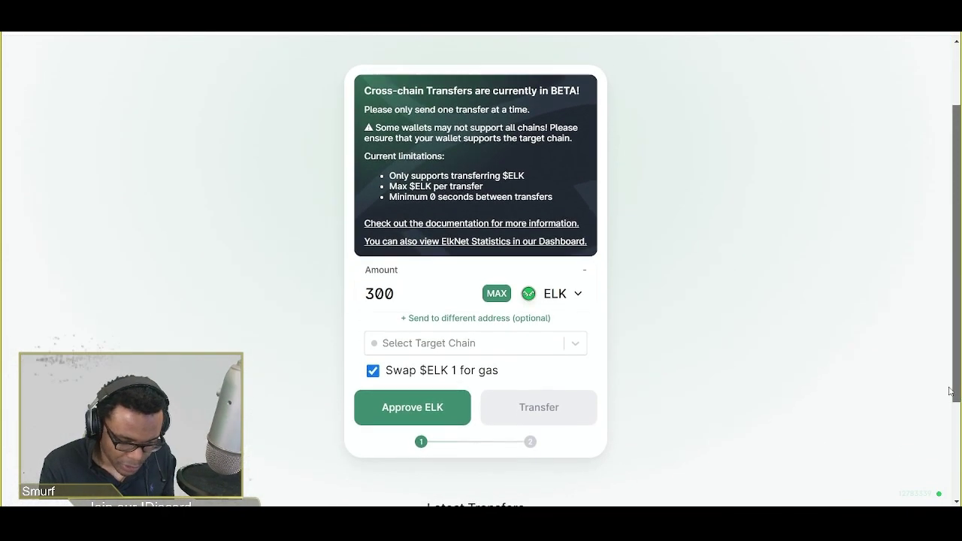
{"action": "scroll", "coordinate": [940, 209], "scroll_direction": "up", "scroll_amount": 2}
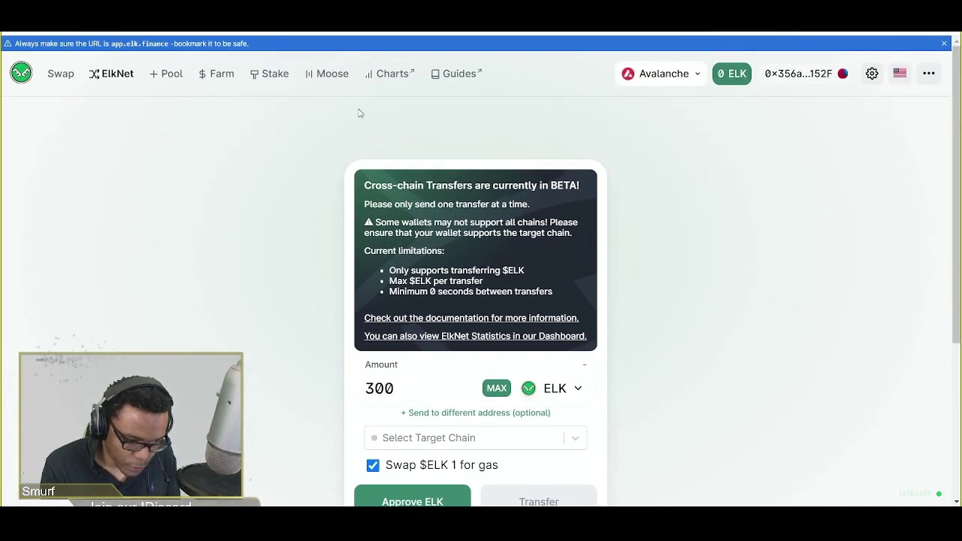
Open the Elk Finance swap page and examine the tokens available to receive for ELK, leaving the list without choosing one
{"action": "left_click", "coordinate": [56, 76]}
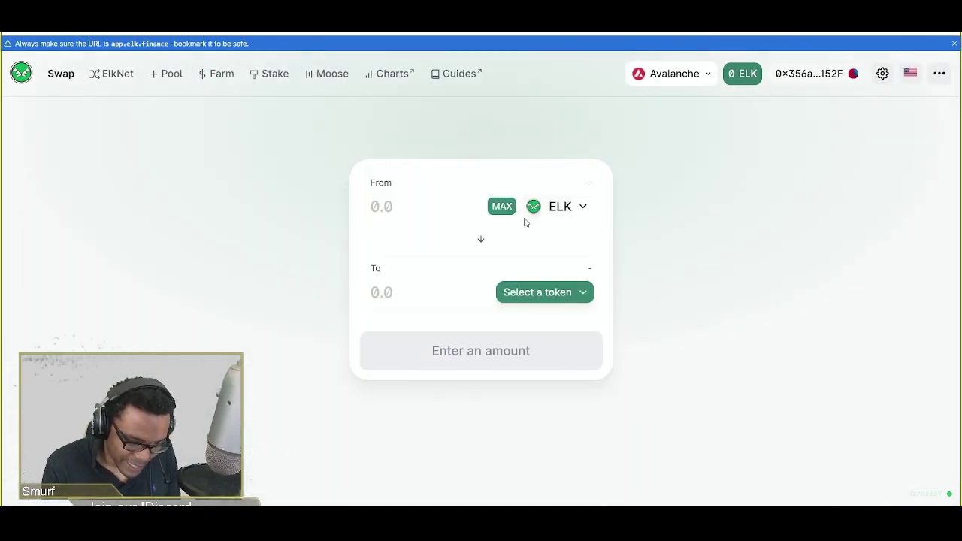
{"action": "left_click", "coordinate": [538, 293]}
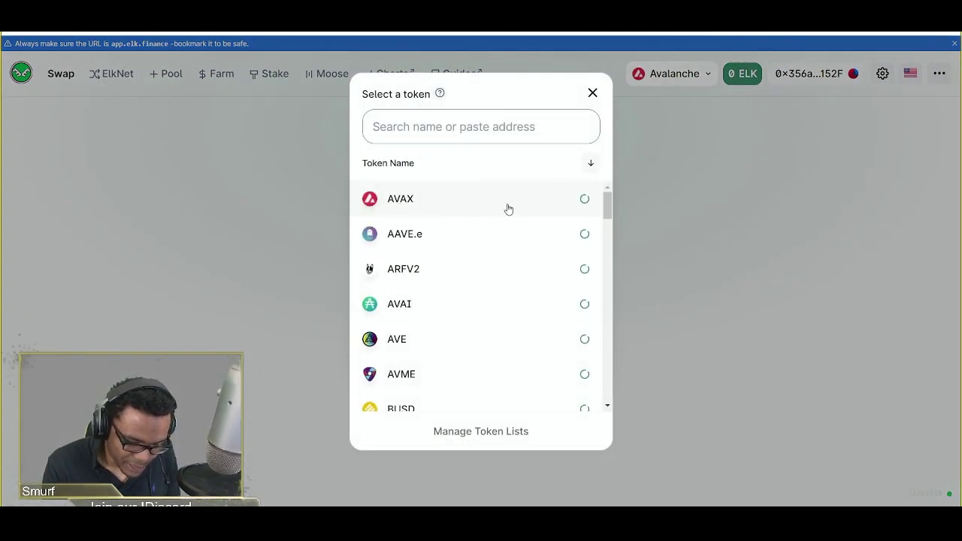
{"action": "left_click", "coordinate": [692, 291]}
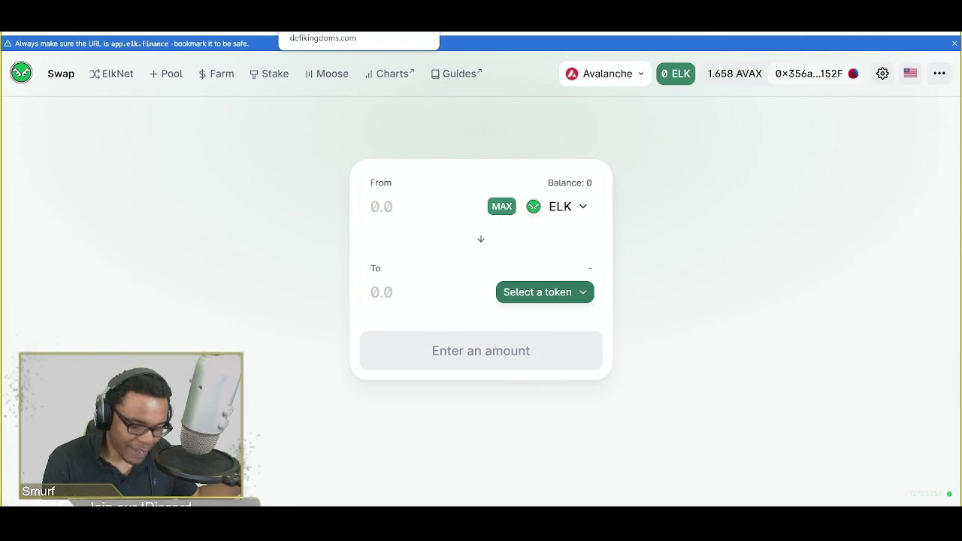
Switch to the DeFi Kingdoms website
{"action": "key", "text": "ctrl+Tab"}
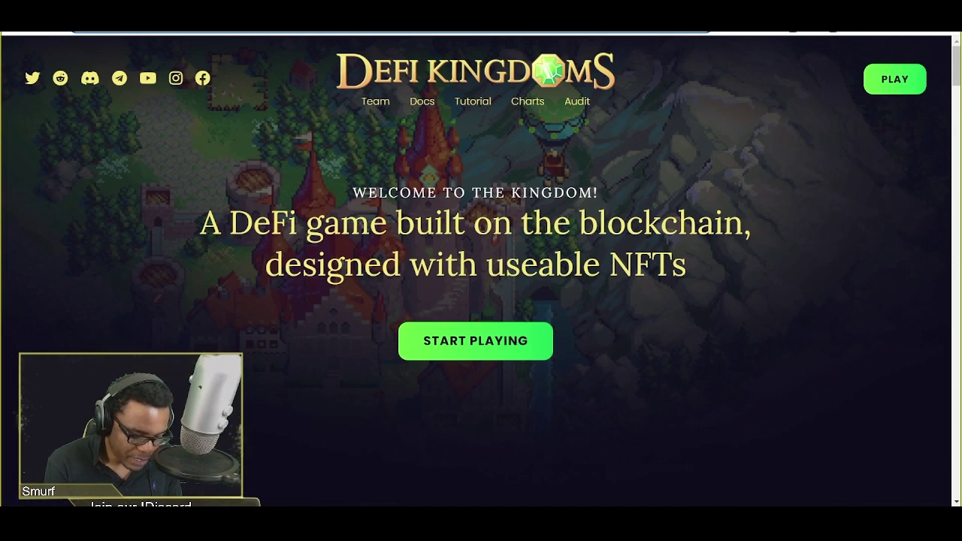
{"action": "type", "text": "beta."}
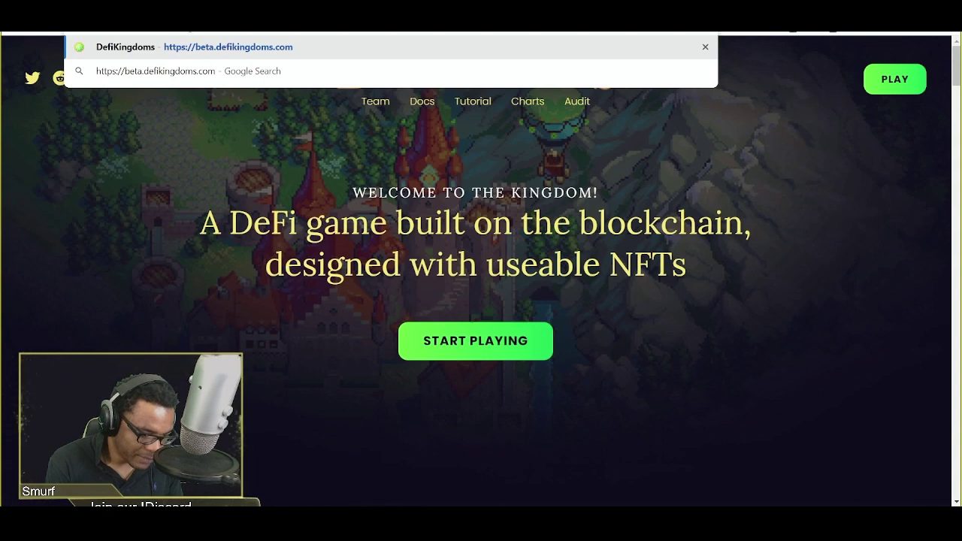
{"action": "key", "text": "BackSpace"}
{"action": "key", "text": "BackSpace"}
{"action": "key", "text": "BackSpace"}
{"action": "key", "text": "BackSpace"}
{"action": "key", "text": "BackSpace"}
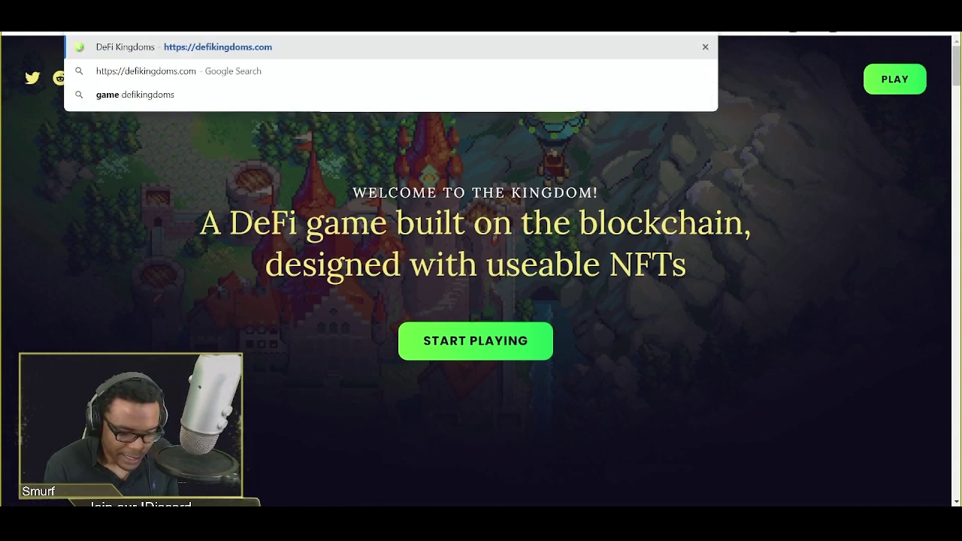
Start playing from the defikingdoms.com home page and open Snow Sage Ellia's getting-started options at the Avalanche Outpost
{"action": "key", "text": "Return"}
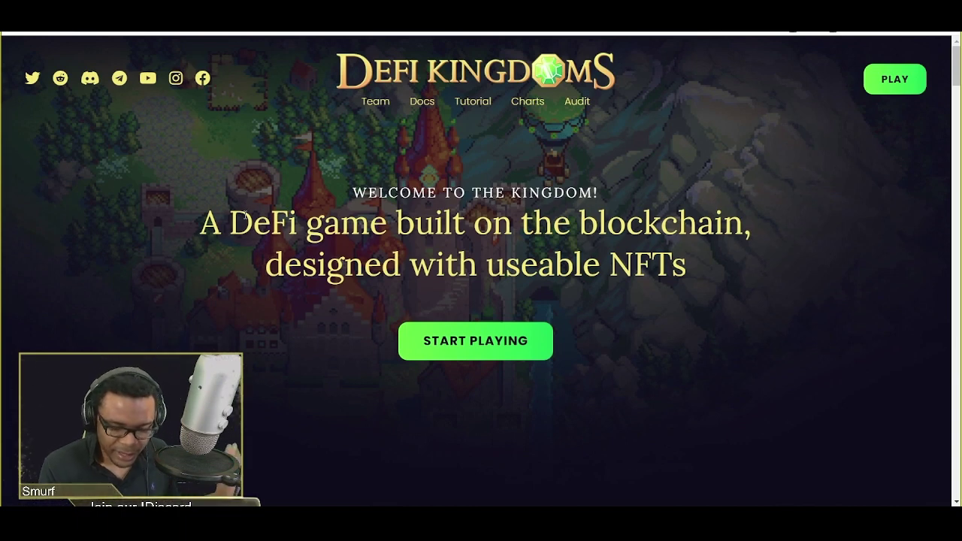
{"action": "left_click", "coordinate": [425, 356]}
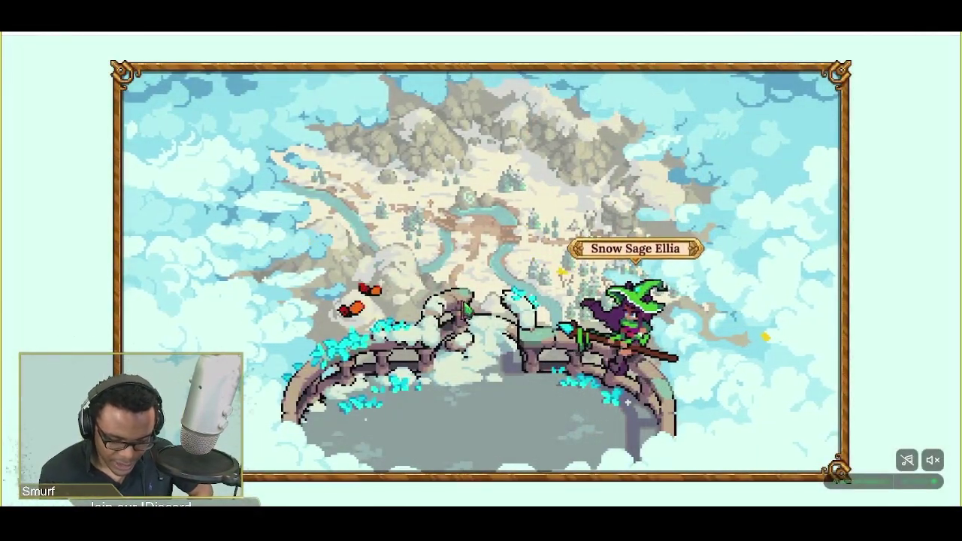
{"action": "left_click", "coordinate": [635, 252]}
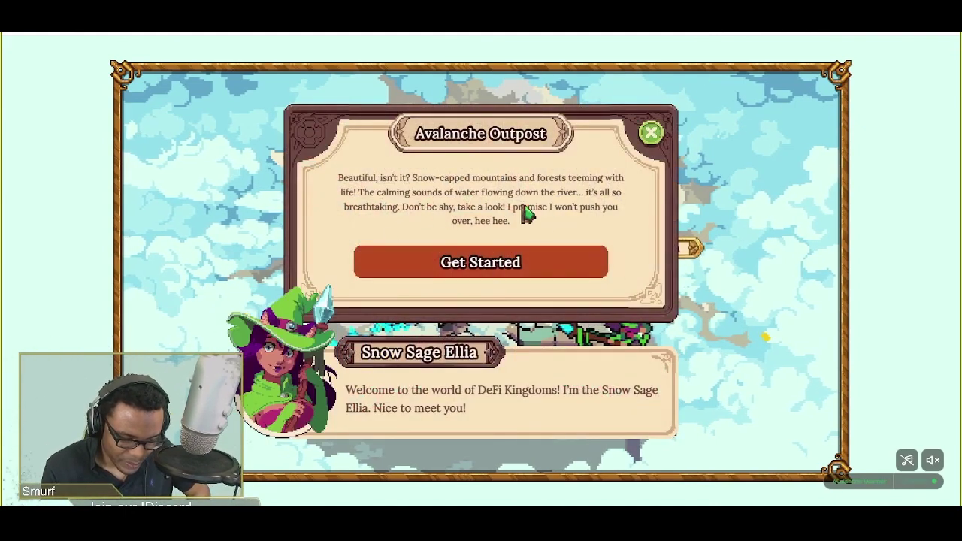
{"action": "left_click", "coordinate": [485, 275]}
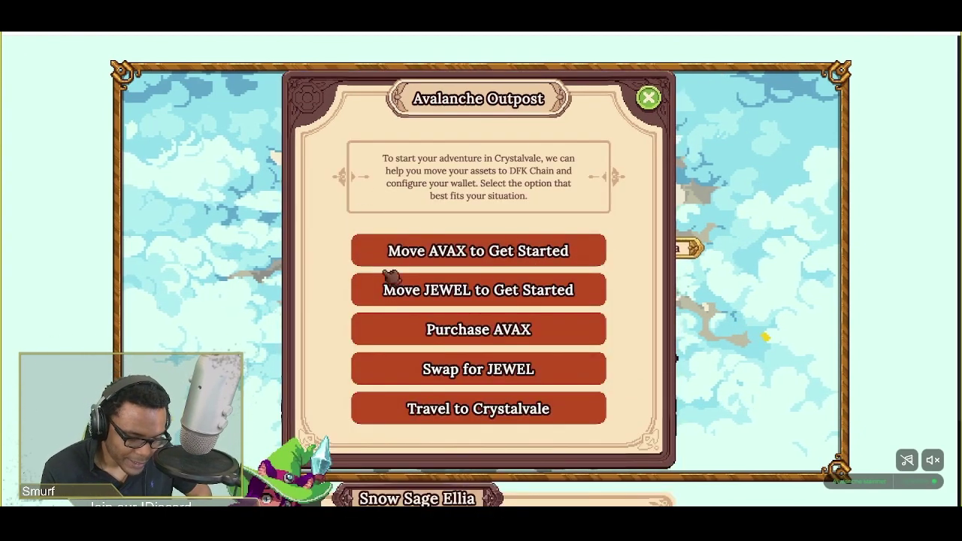